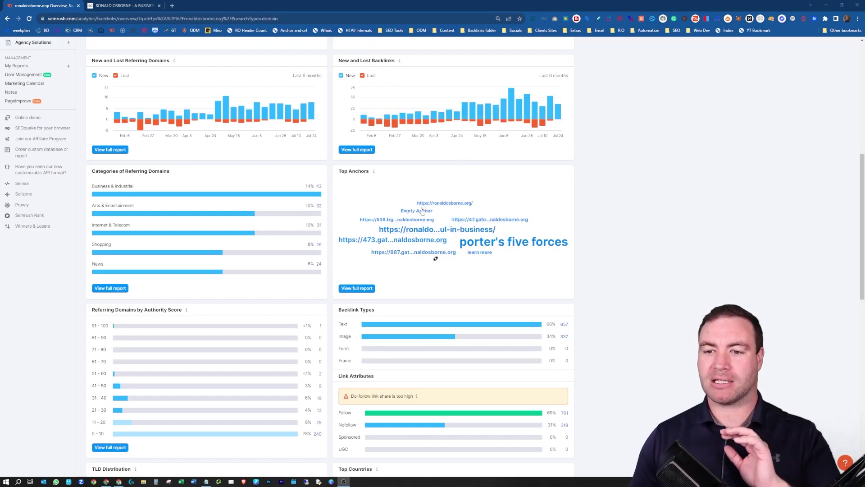
# - Examine the top anchors in the site's backlink overview, then open the full list of referring domains
pyautogui.moveTo(434, 208)
pyautogui.moveTo(418, 222)
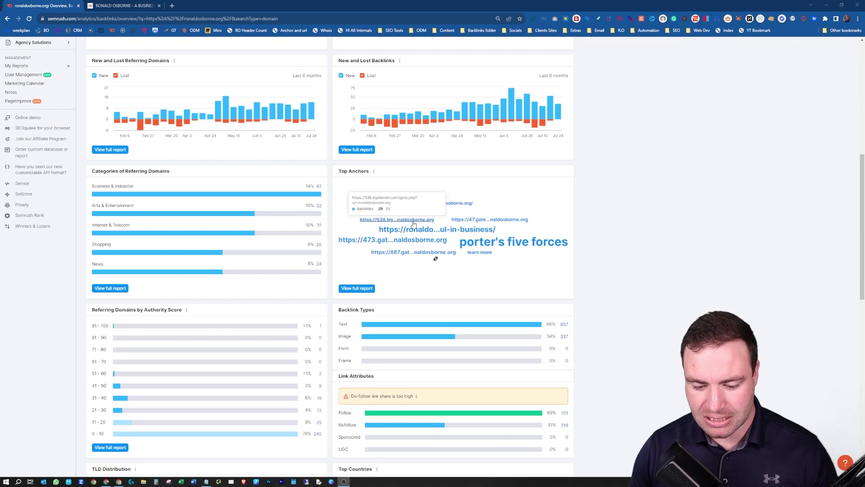
pyautogui.moveTo(410, 257)
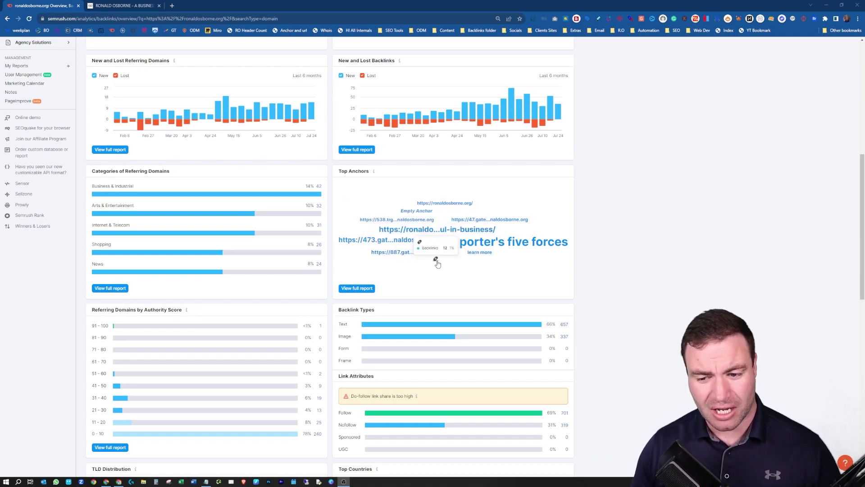
pyautogui.moveTo(436, 261)
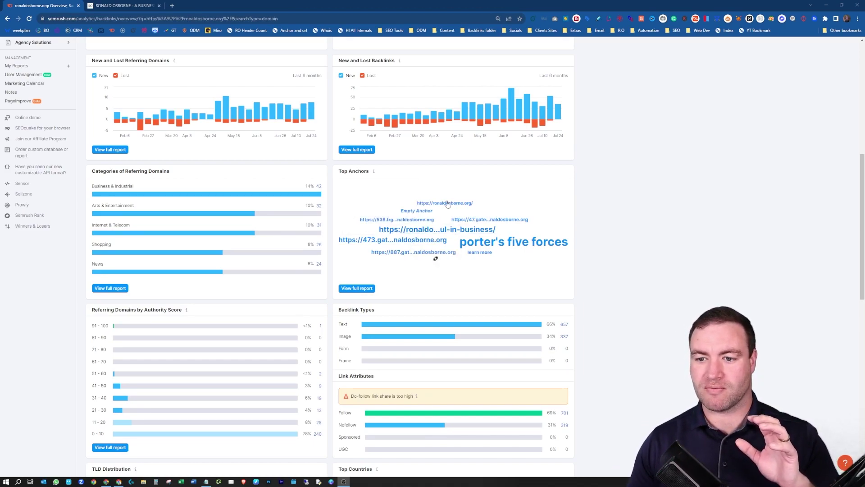
pyautogui.scroll(8, 495, 168)
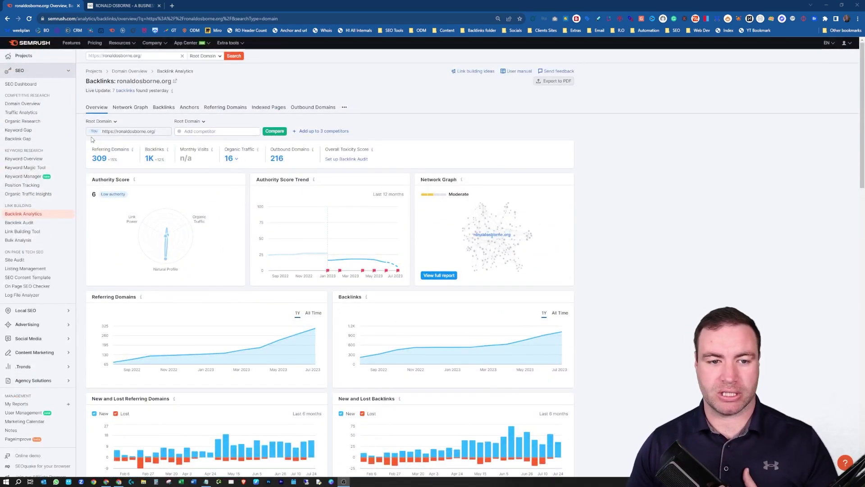
pyautogui.click(99, 158)
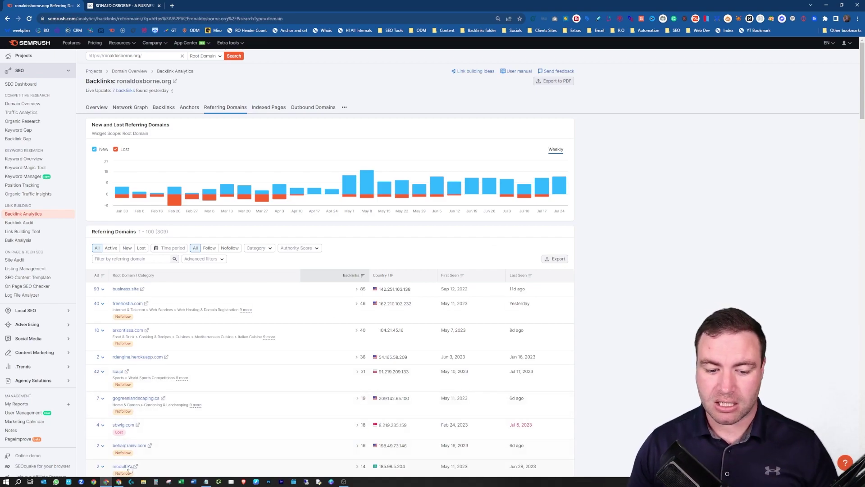
# - Switch to Google Search Console's disavow tool, select the website's property and download its list of disavowed links
pyautogui.click(119, 481)
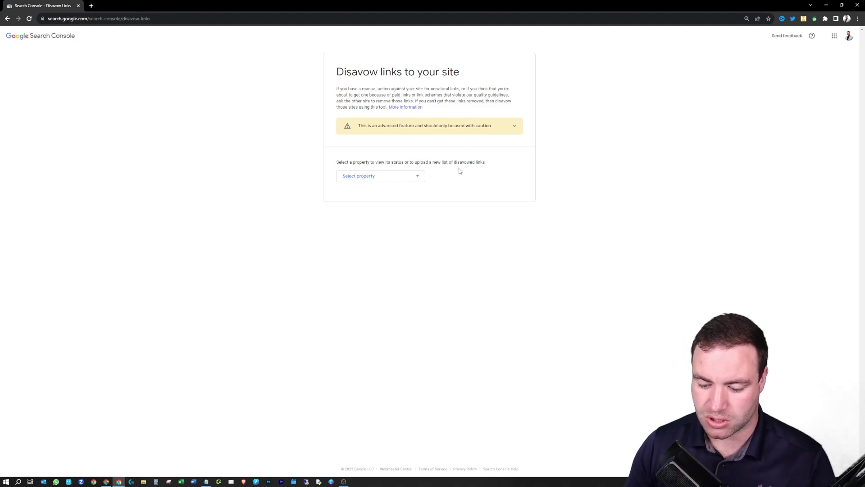
pyautogui.click(388, 176)
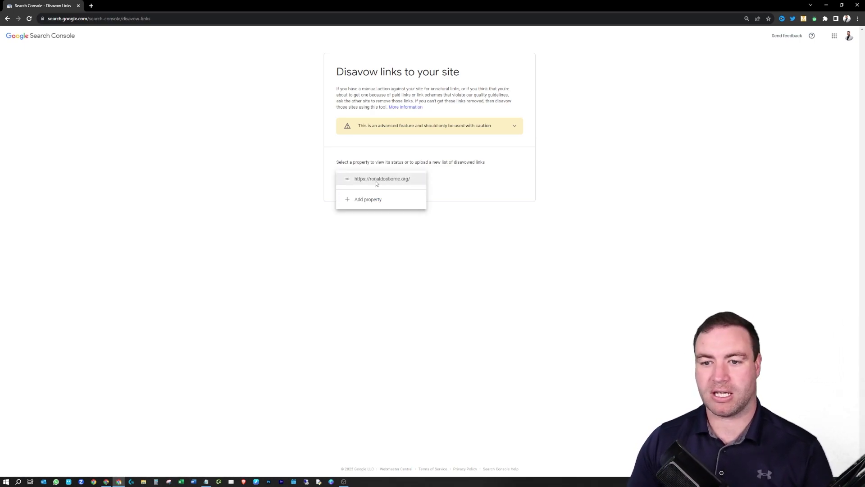
pyautogui.click(375, 179)
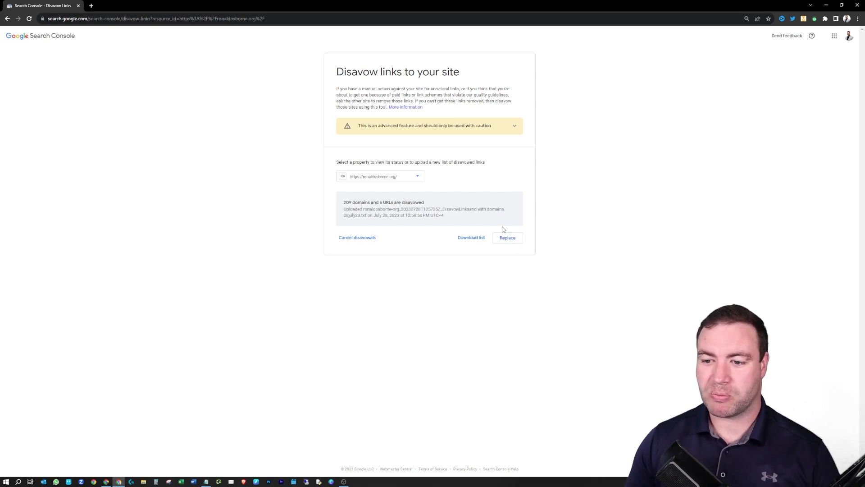
pyautogui.click(470, 239)
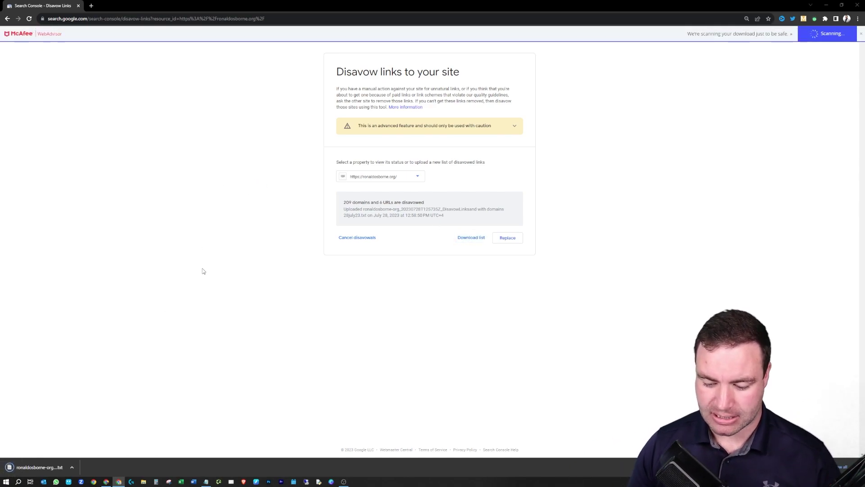
# - Open the downloaded disavow file and examine how its domain entries and single-URL entries are written
pyautogui.click(40, 467)
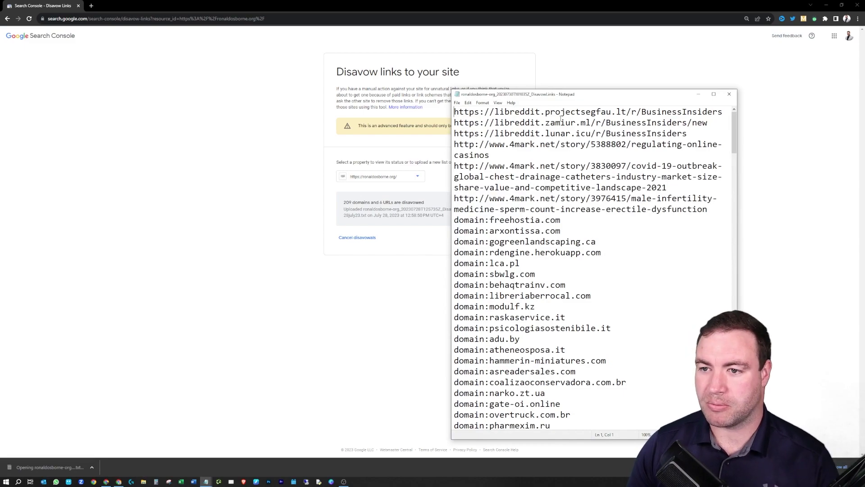
pyautogui.moveTo(606, 94); pyautogui.dragTo(458, 70)
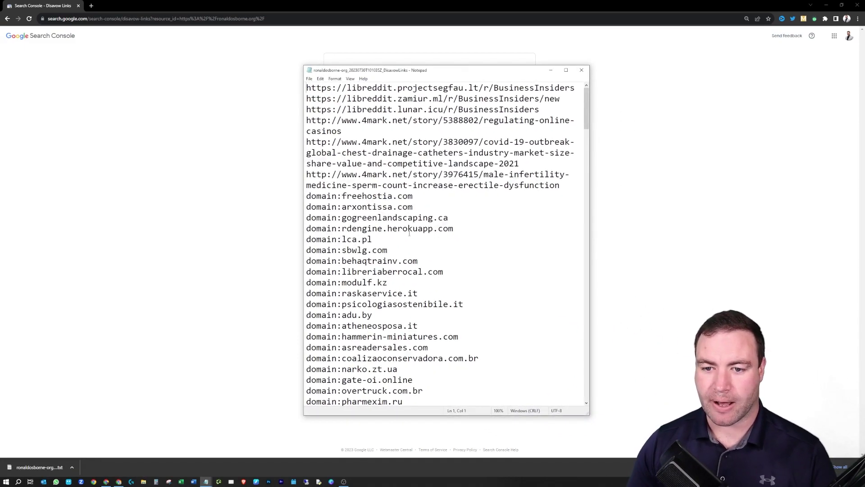
pyautogui.moveTo(311, 207); pyautogui.dragTo(434, 297)
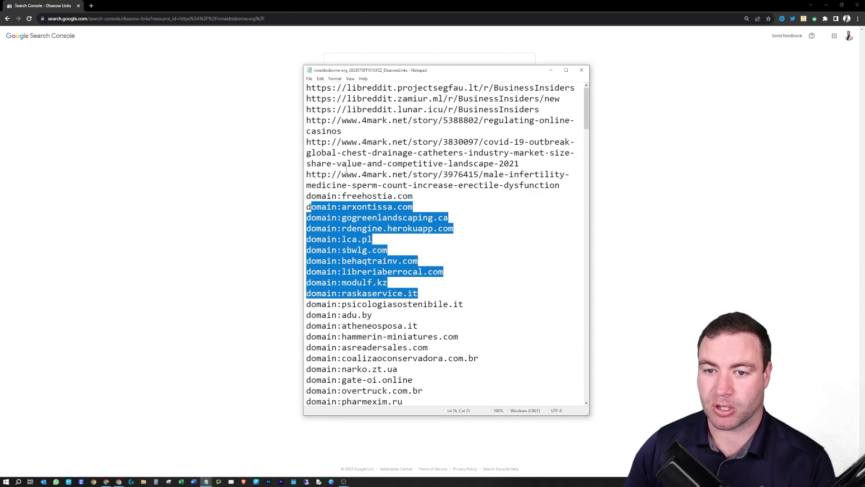
pyautogui.moveTo(307, 85); pyautogui.dragTo(557, 102)
pyautogui.click(388, 98)
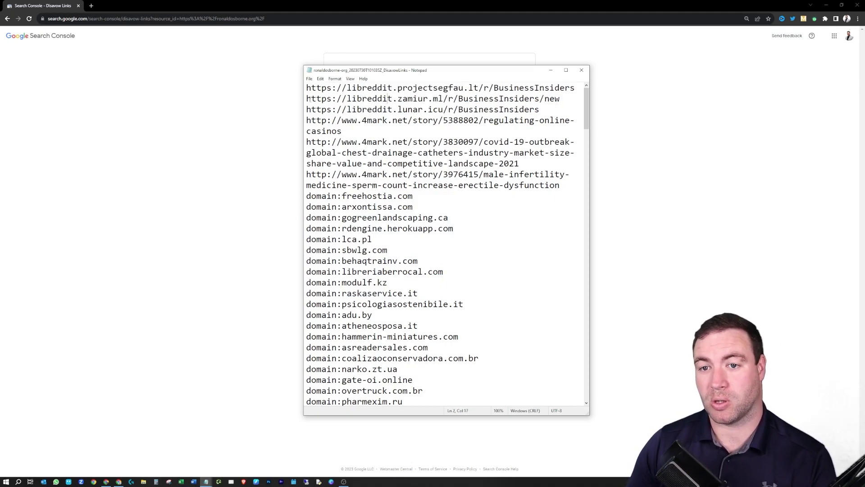
pyautogui.moveTo(316, 218); pyautogui.dragTo(393, 218)
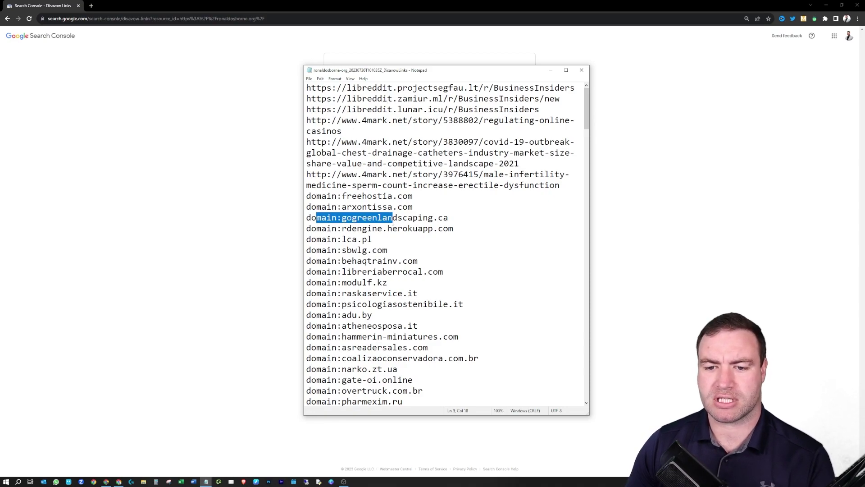
pyautogui.click(336, 218)
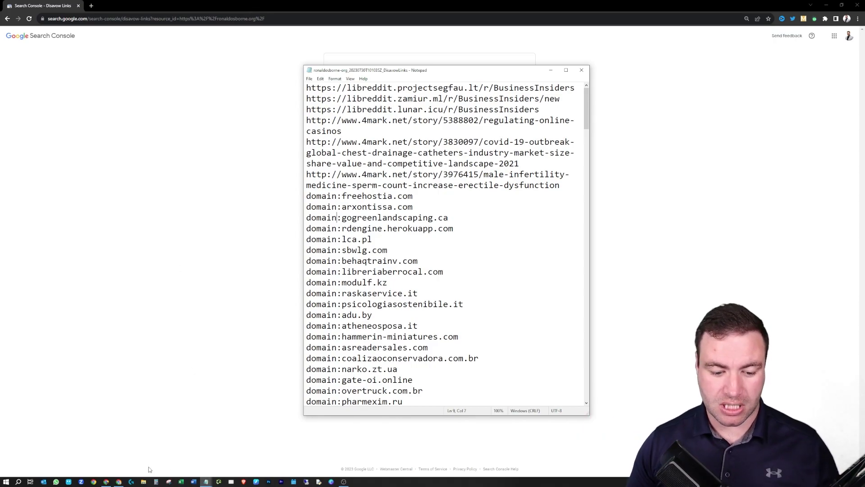
# - Switch to Semrush and expand the backlinks from arxontissa.com to examine their source pages and anchors
pyautogui.click(106, 481)
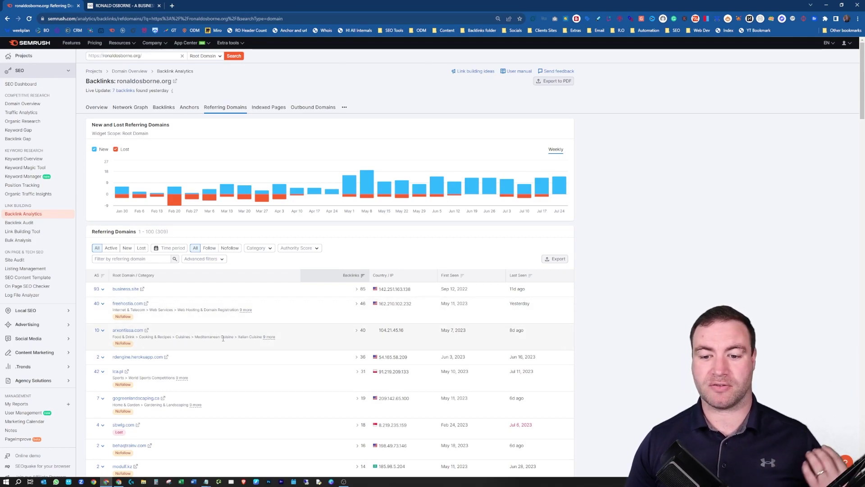
pyautogui.click(344, 336)
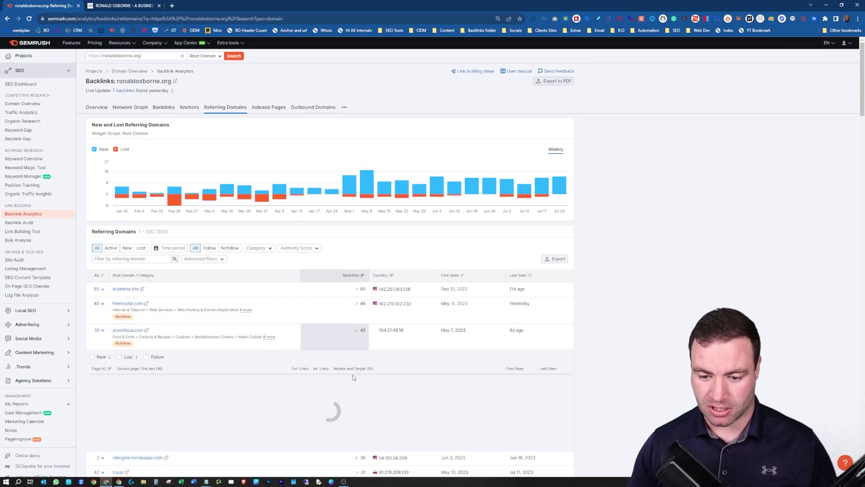
pyautogui.scroll(-1, 330, 329)
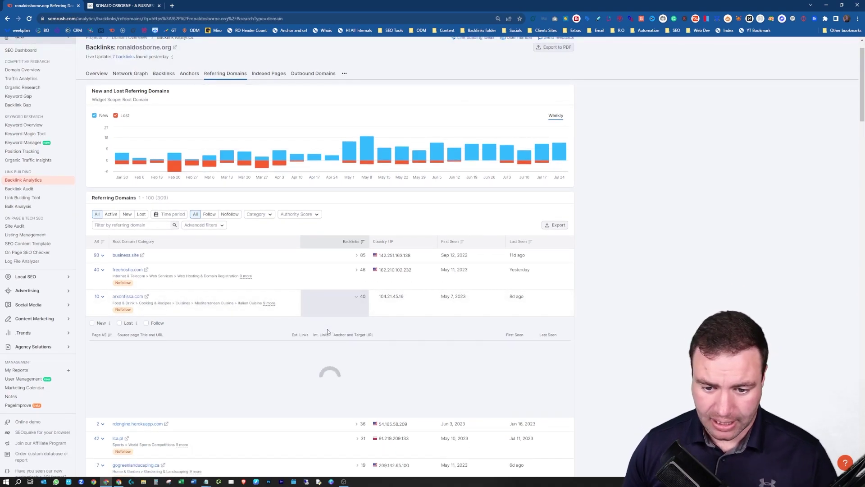
pyautogui.scroll(-1, 264, 348)
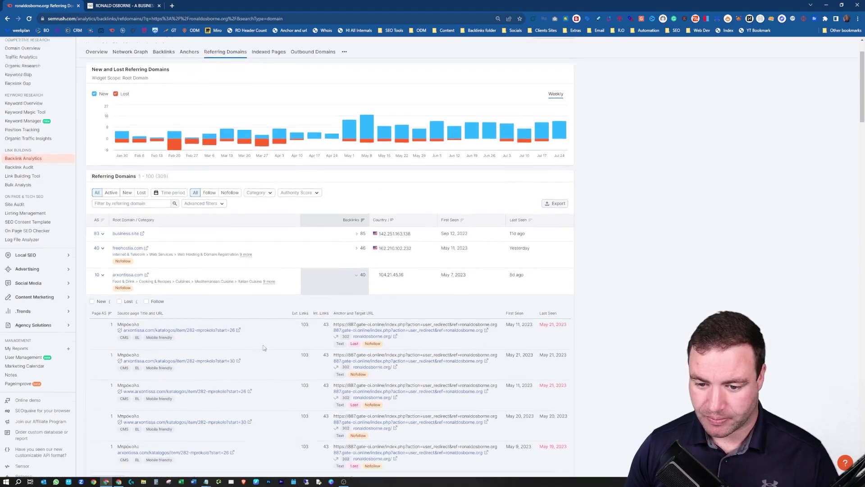
pyautogui.scroll(-1, 264, 347)
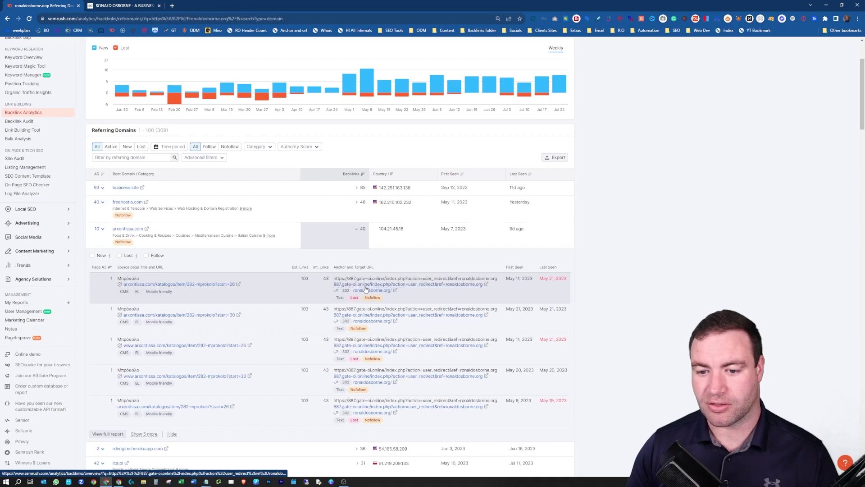
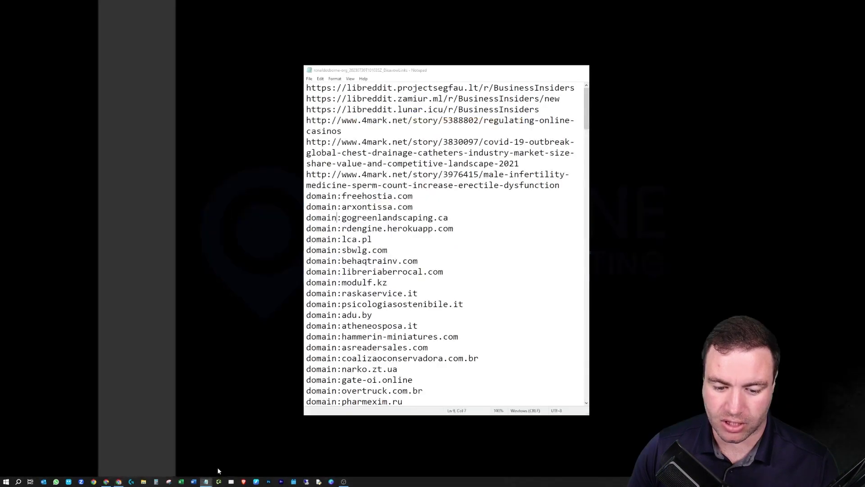
# - Return to the disavow file in Notepad and highlight the domain:rdengine.herokuapp.com entry
pyautogui.click(223, 451)
pyautogui.moveTo(321, 229); pyautogui.dragTo(457, 234)
pyautogui.click(457, 234)
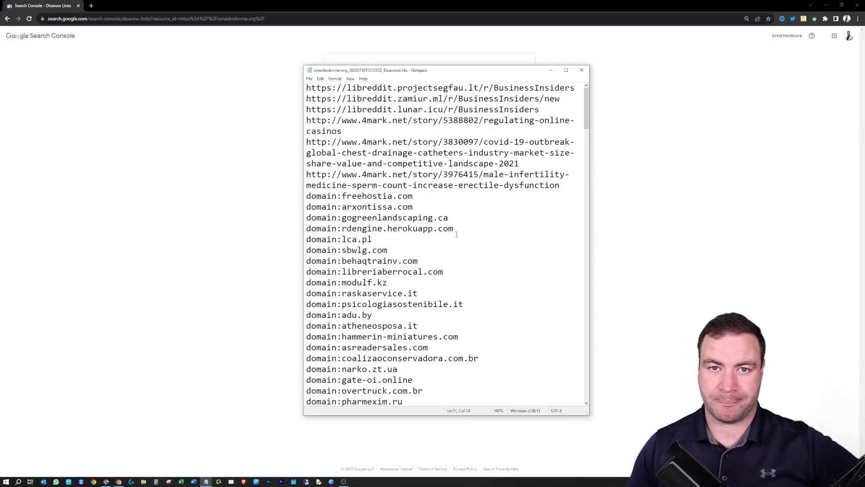
pyautogui.moveTo(307, 229); pyautogui.dragTo(457, 228)
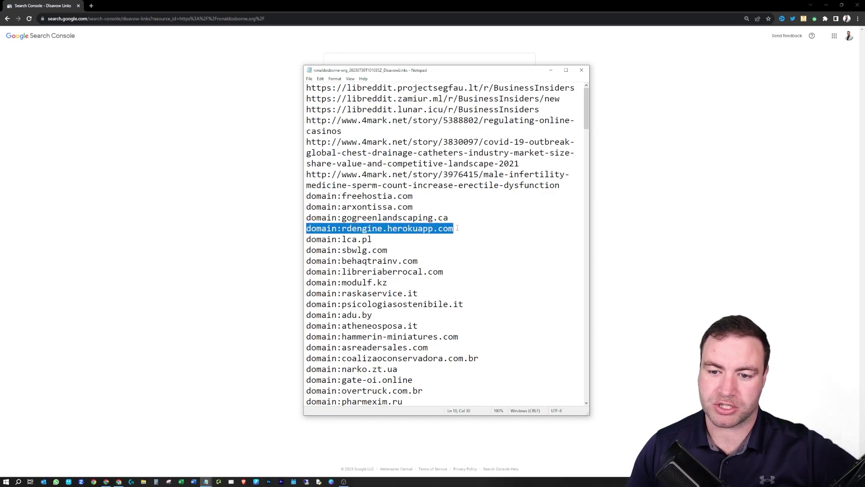
pyautogui.click(358, 229)
pyautogui.moveTo(310, 228); pyautogui.dragTo(439, 229)
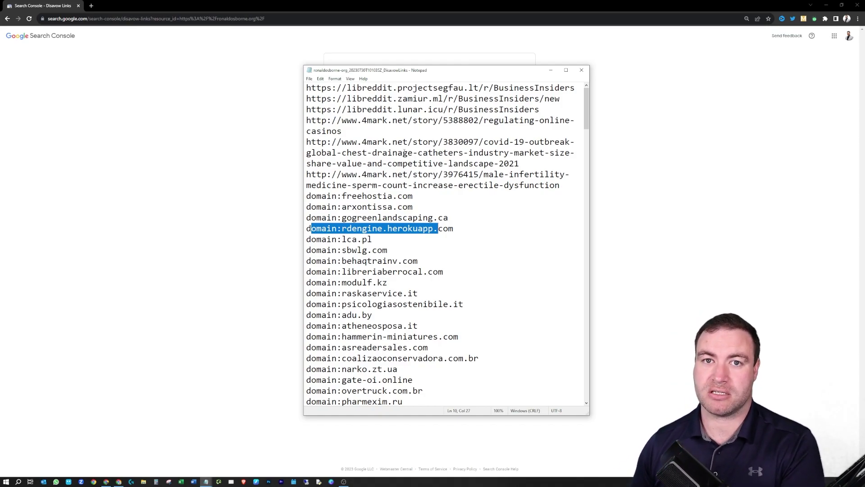
# - Compare the single-URL entries at the start of the file with the domain:freehostia.com and domain:arxontissa.com entries
pyautogui.moveTo(316, 88); pyautogui.dragTo(578, 90)
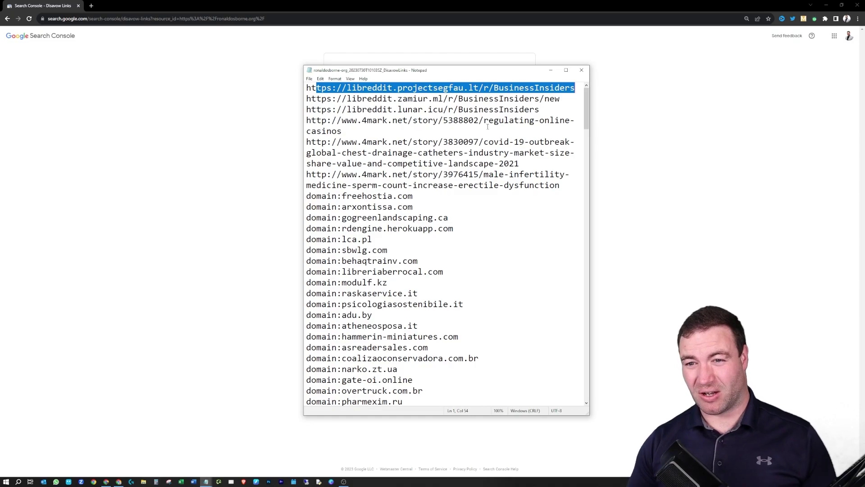
pyautogui.moveTo(331, 99); pyautogui.dragTo(371, 153)
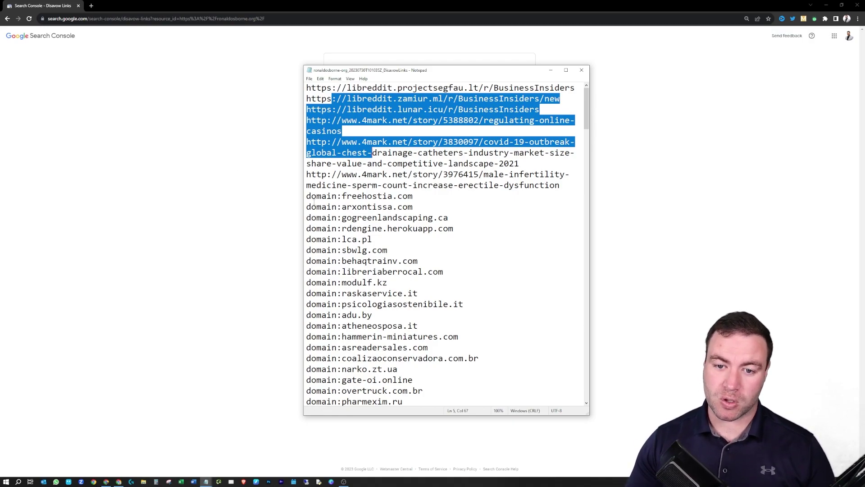
pyautogui.moveTo(307, 197); pyautogui.dragTo(513, 198)
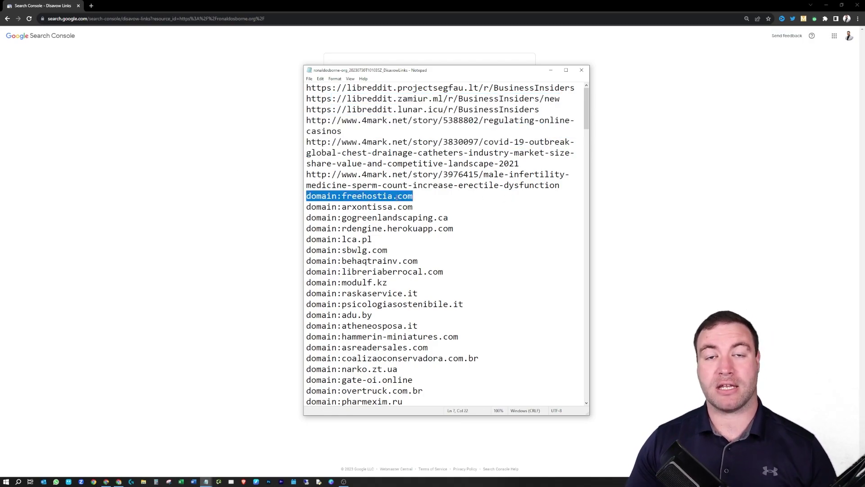
pyautogui.click(326, 218)
pyautogui.moveTo(308, 206); pyautogui.dragTo(419, 206)
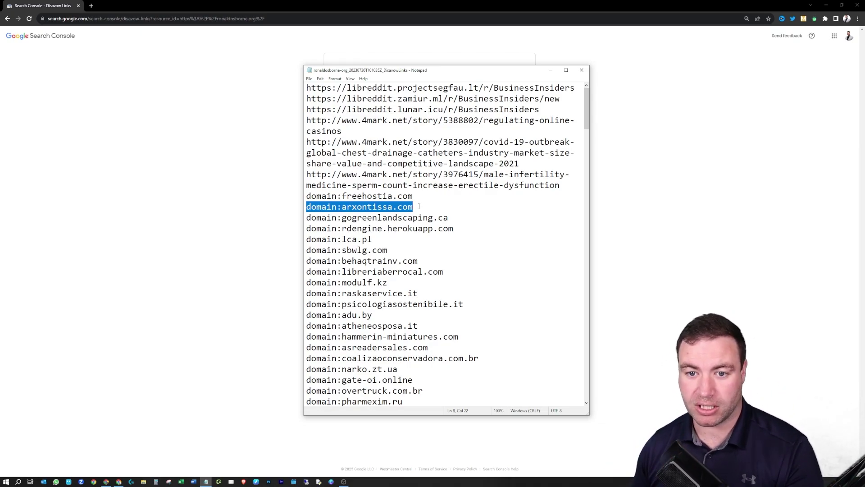
pyautogui.moveTo(308, 109); pyautogui.dragTo(551, 111)
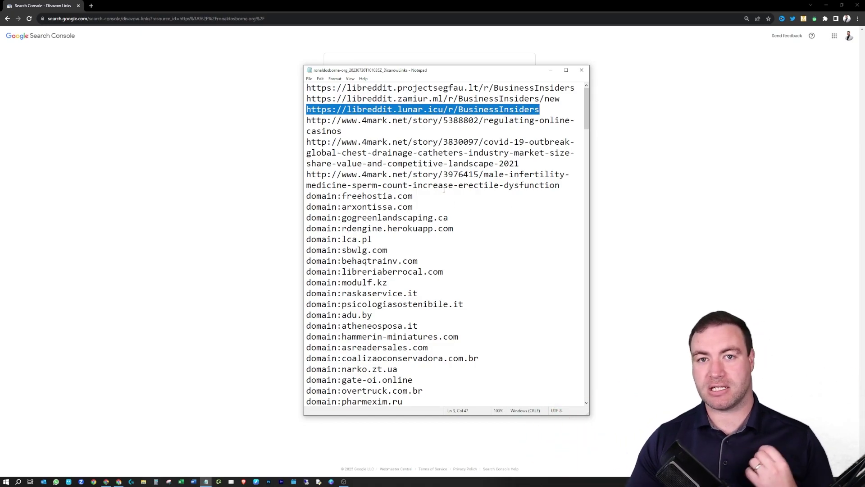
# - Minimize the disavow file and highlight the disavowed URLs part of the status summary in Search Console
pyautogui.click(550, 70)
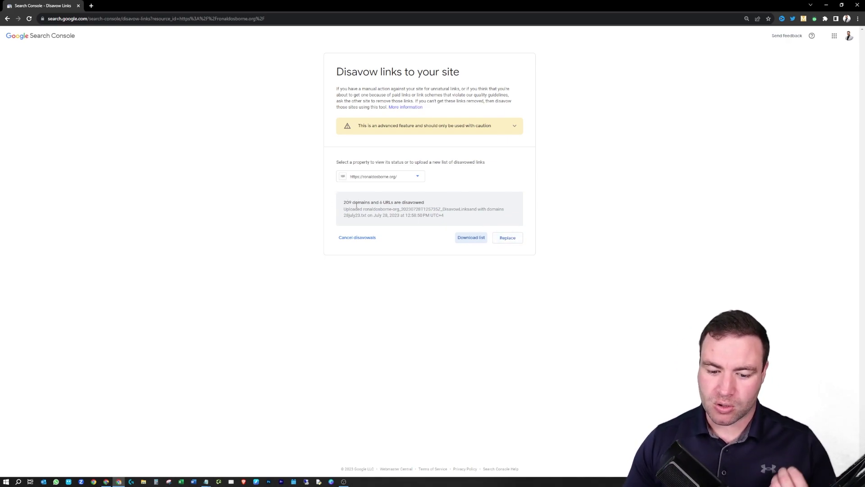
pyautogui.hotkey('ctrl', '+')
pyautogui.hotkey('ctrl', '+')
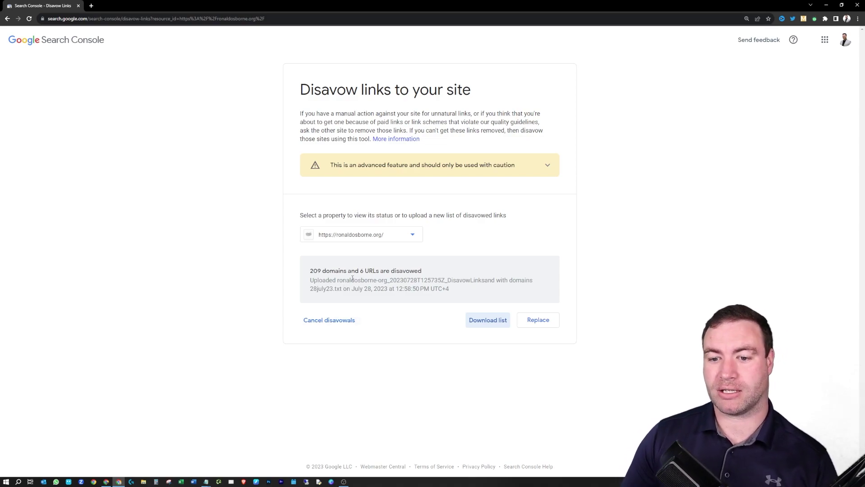
pyautogui.moveTo(361, 271); pyautogui.dragTo(423, 272)
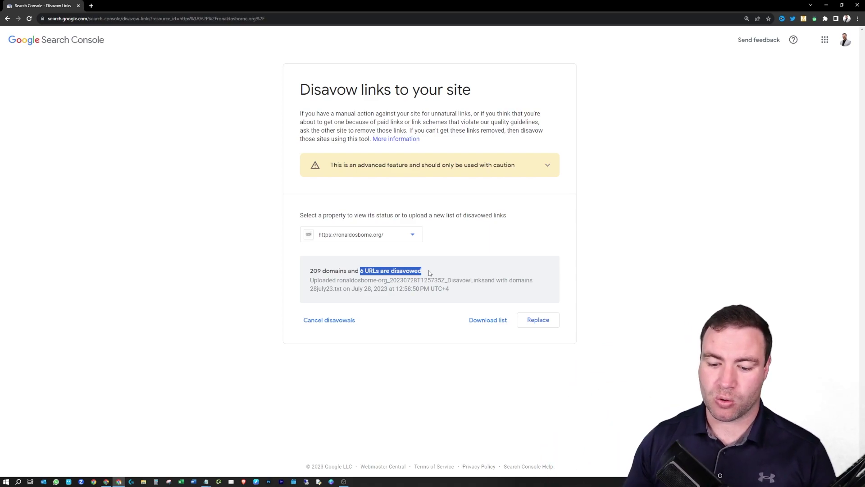
# - Check the domain:rdengine.herokuapp.com entry in the disavow file again, then return to the Search Console disavow summary
pyautogui.moveTo(206, 481)
pyautogui.click(225, 466)
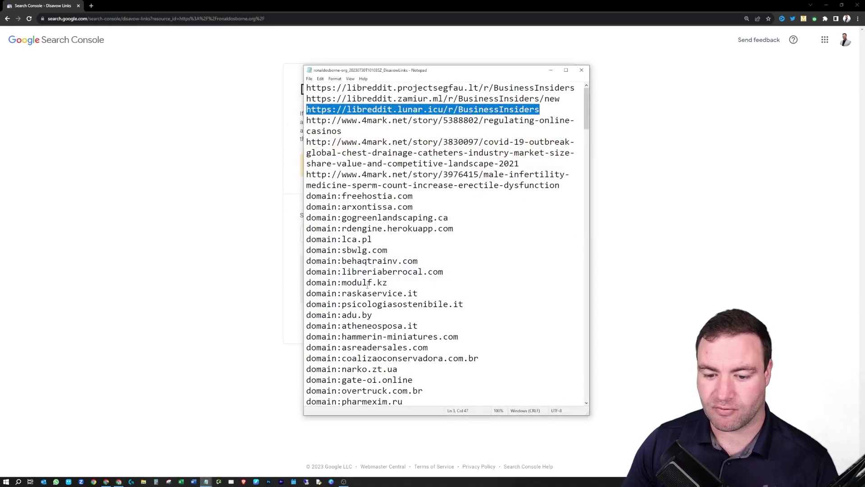
pyautogui.moveTo(306, 229)
pyautogui.mouseDown()
pyautogui.moveTo(475, 228)
pyautogui.moveTo(306, 231)
pyautogui.mouseUp()
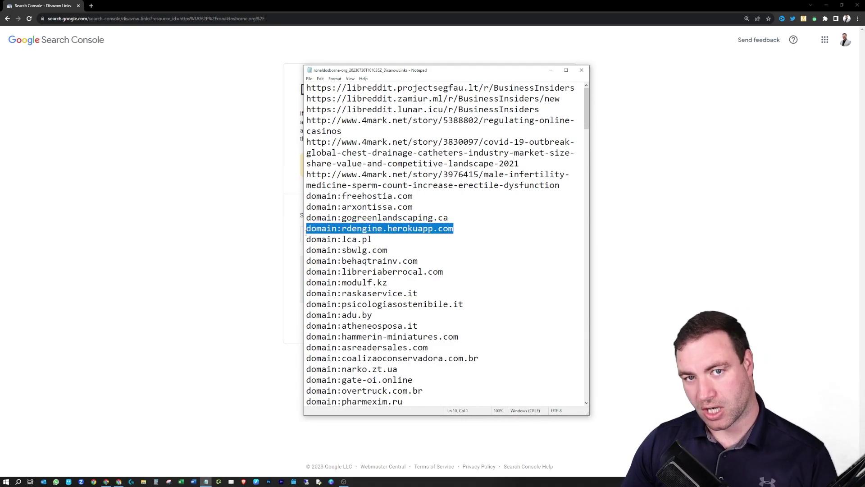
pyautogui.click(550, 70)
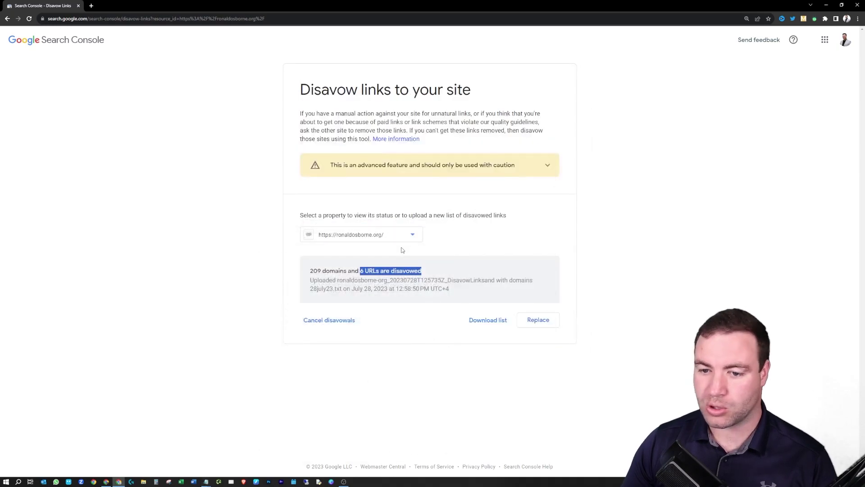
pyautogui.click(377, 272)
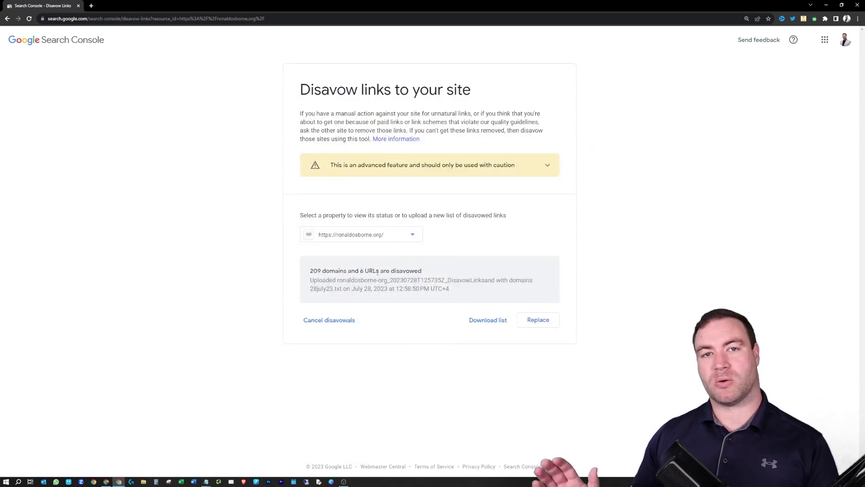